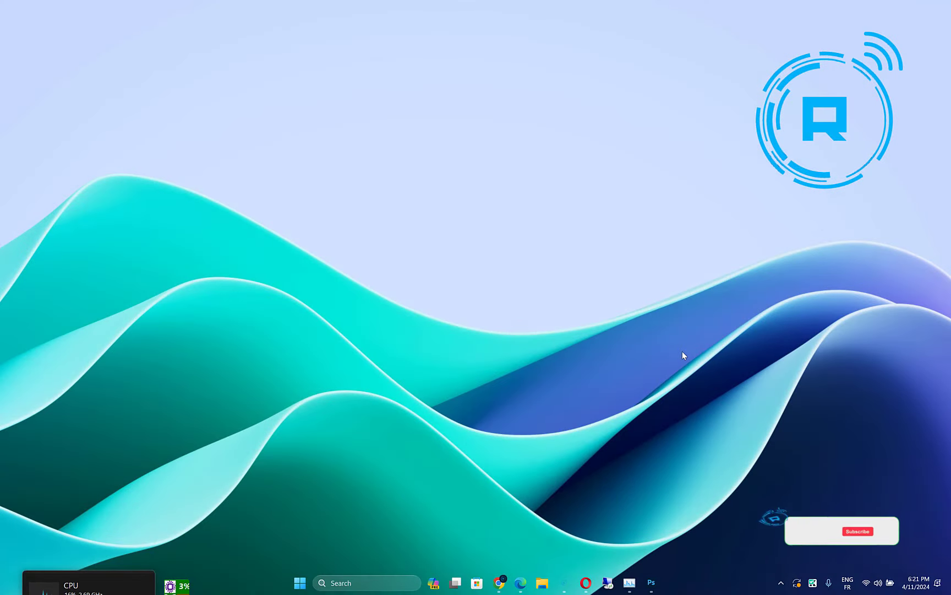
Start a taskbar search for Device Manager
click(372, 583)
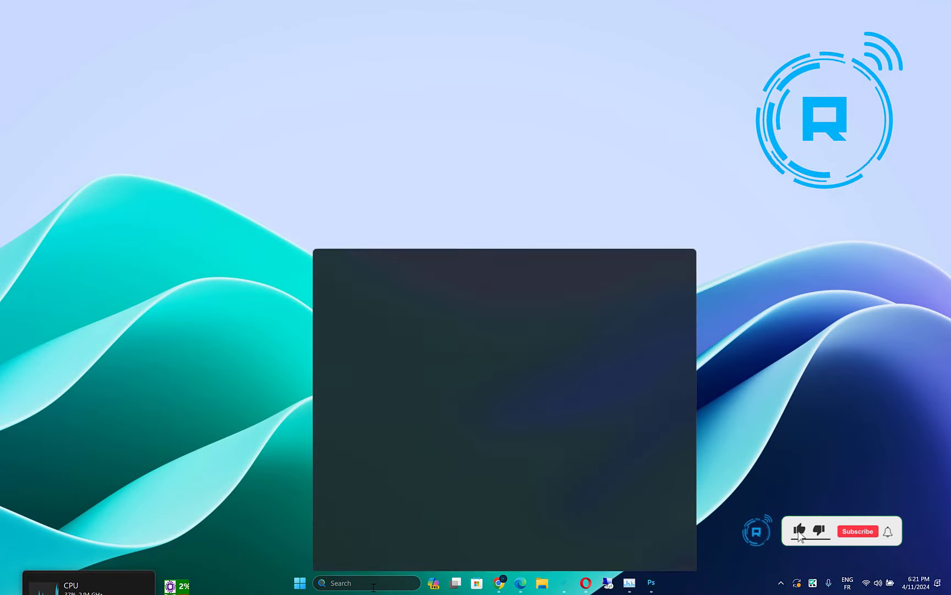
text(device)
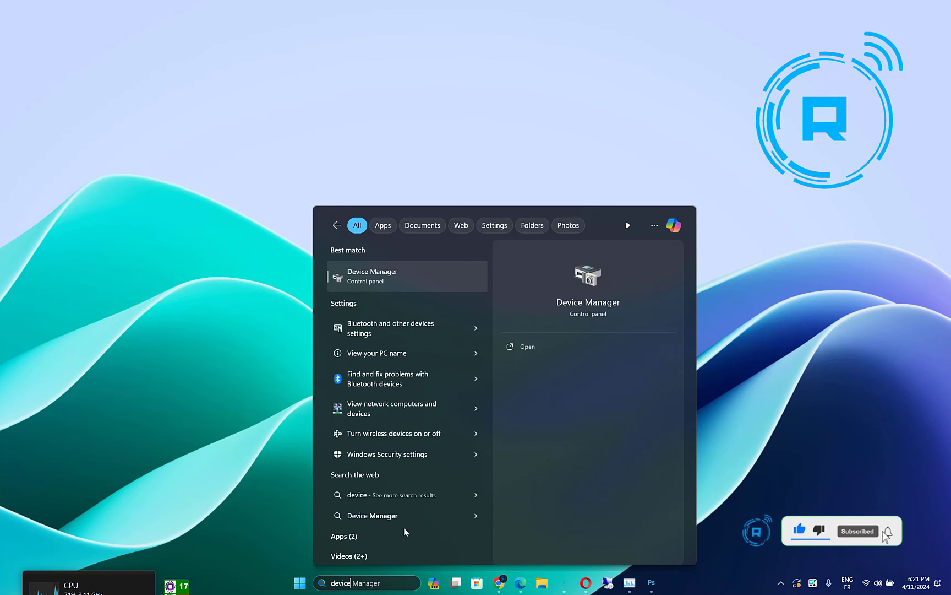
Search automatically for an Apple Broadcom Built-in Bluetooth driver; the best is already installed
click(415, 266)
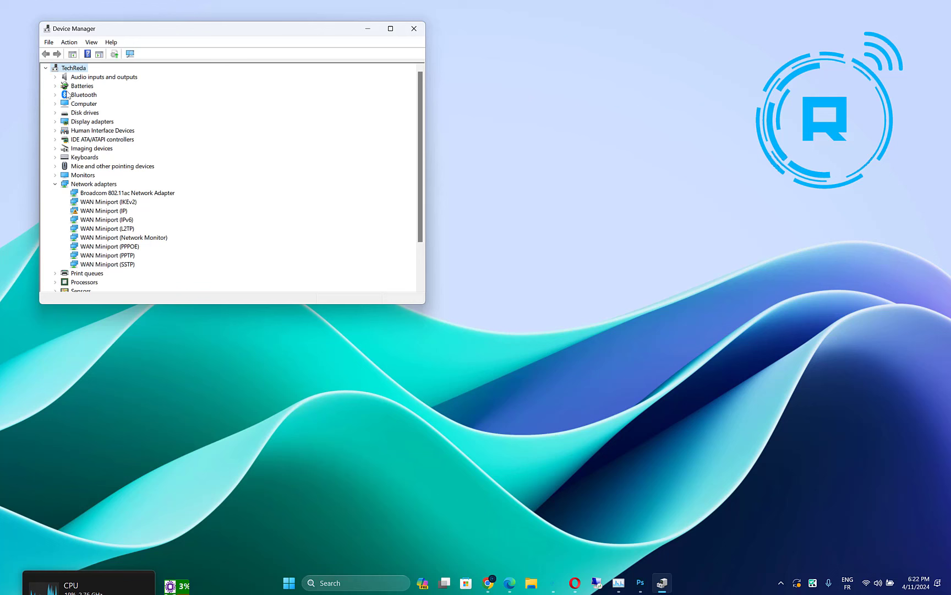
click(81, 95)
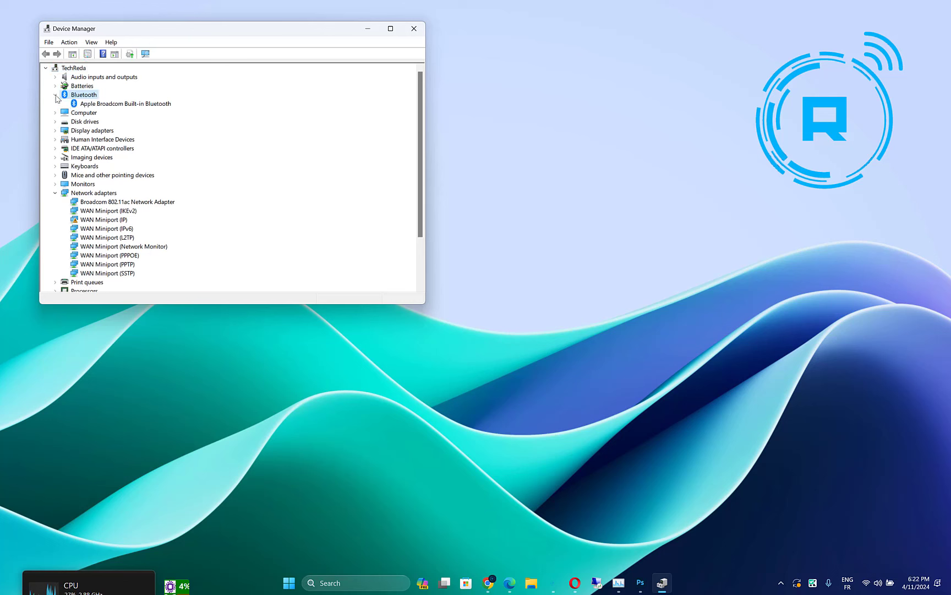
right_click(103, 106)
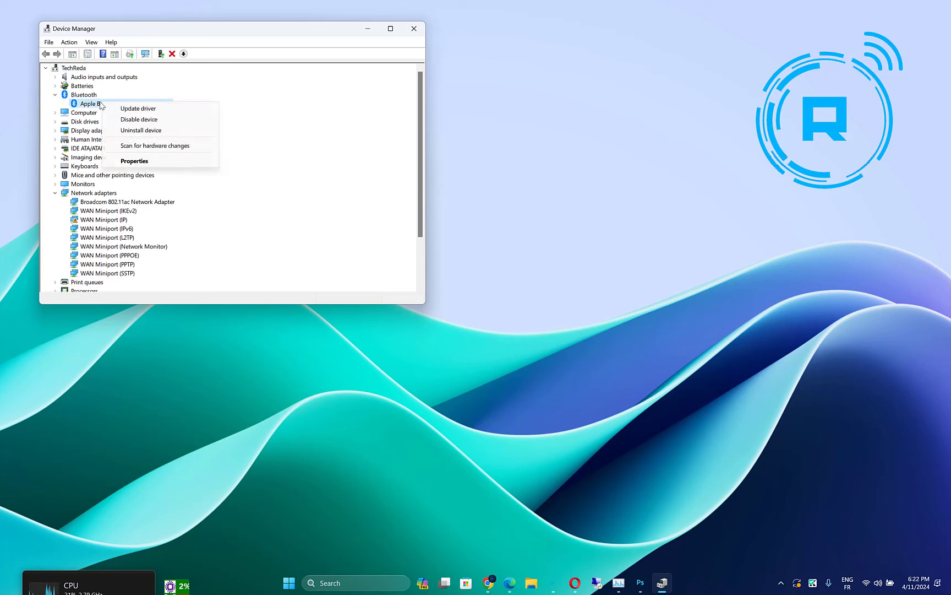
click(132, 110)
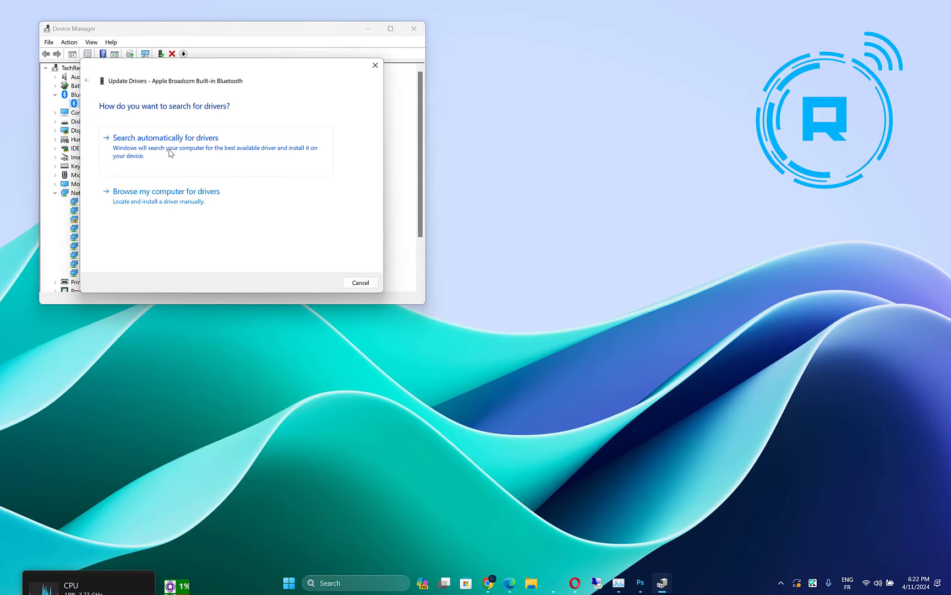
click(169, 153)
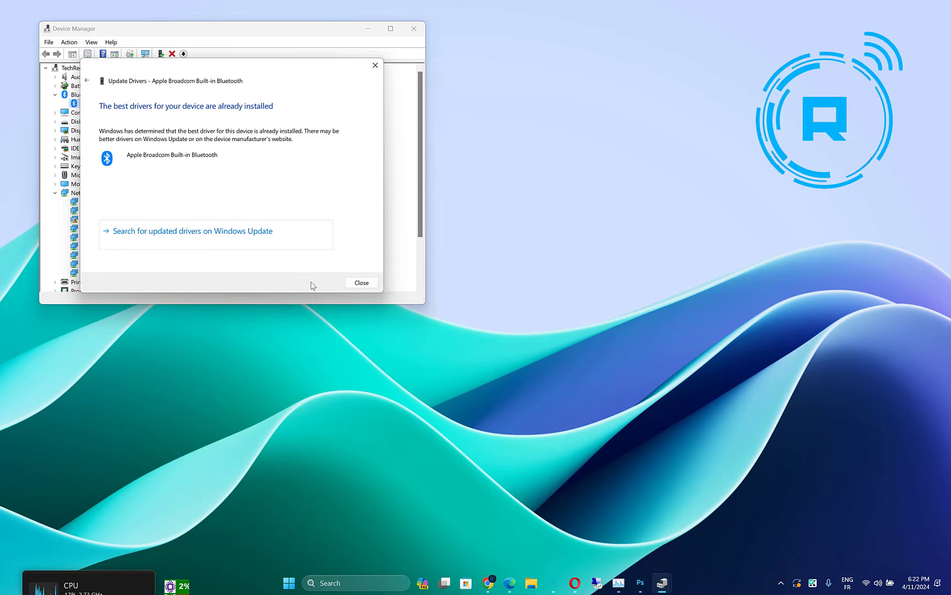
click(361, 283)
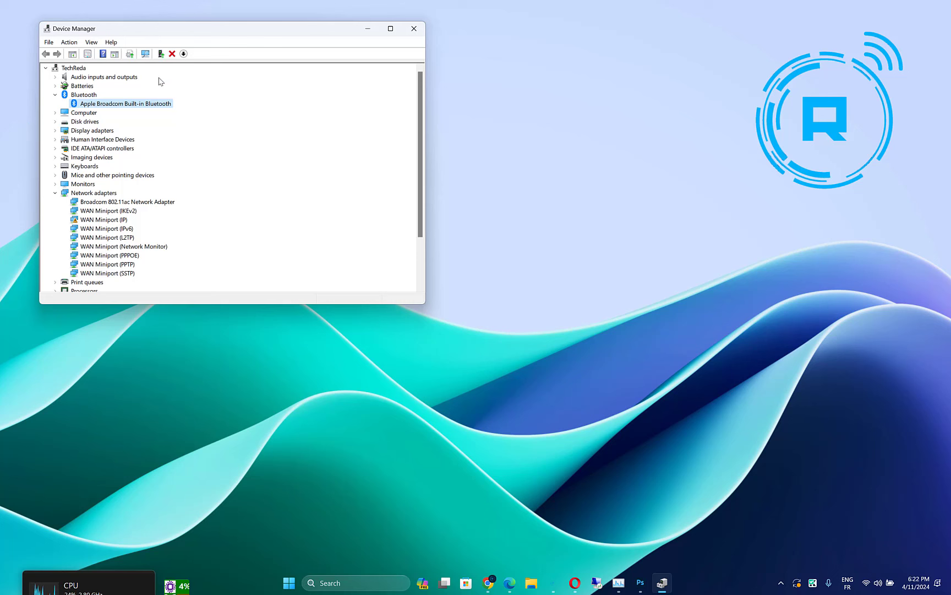
Scan for hardware changes in Device Manager, then launch the Services console from search
click(146, 55)
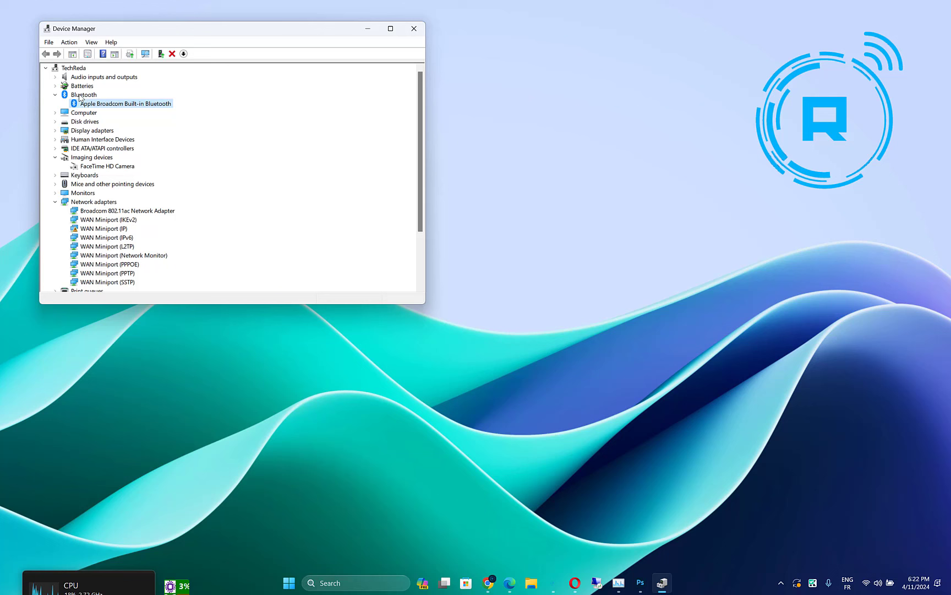
click(56, 202)
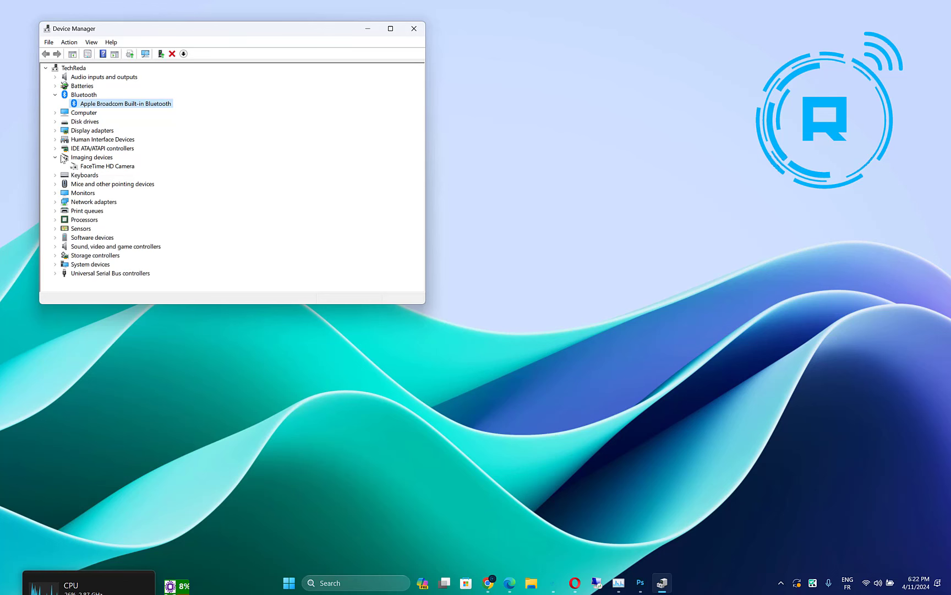
right_click(143, 108)
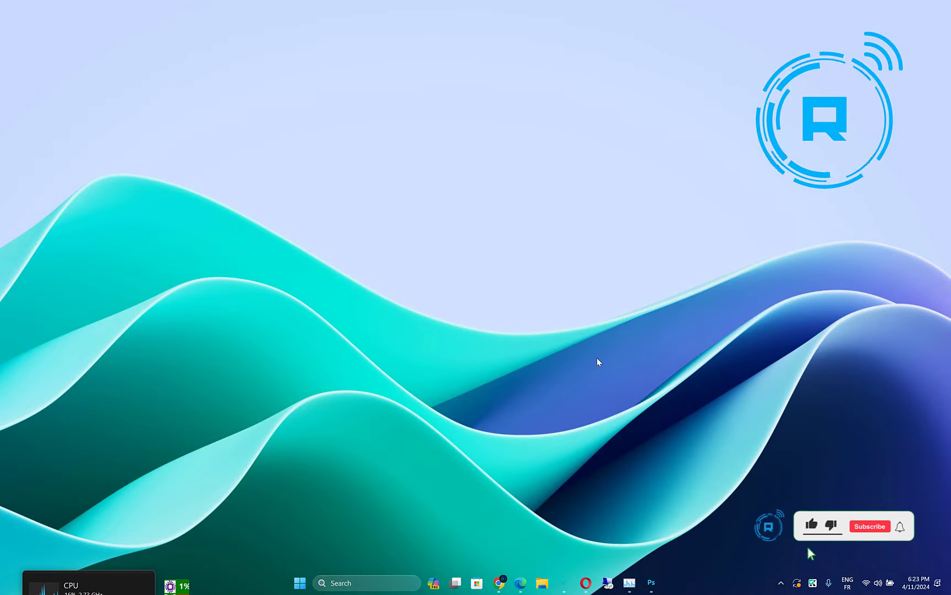
click(359, 579)
text(s)
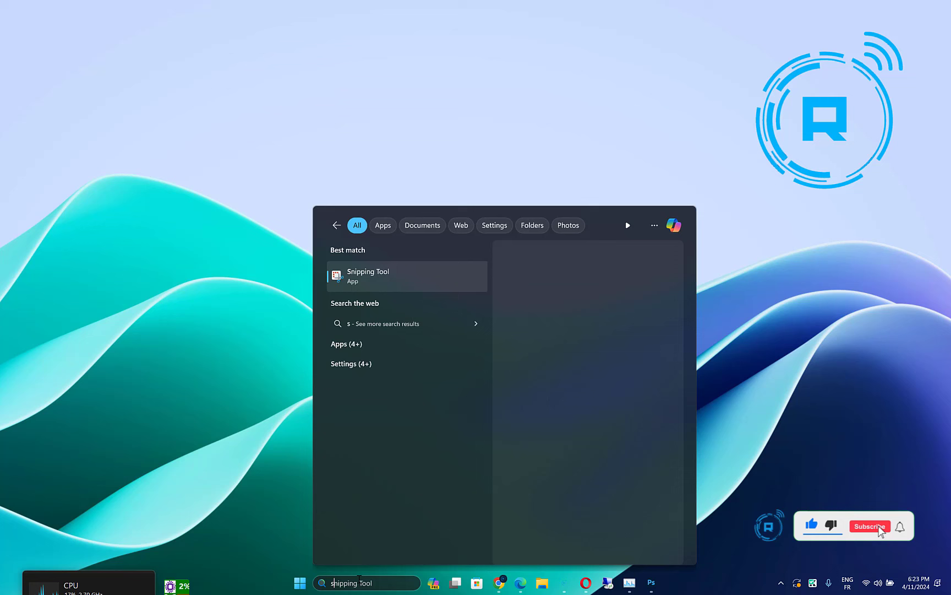
text(ervices)
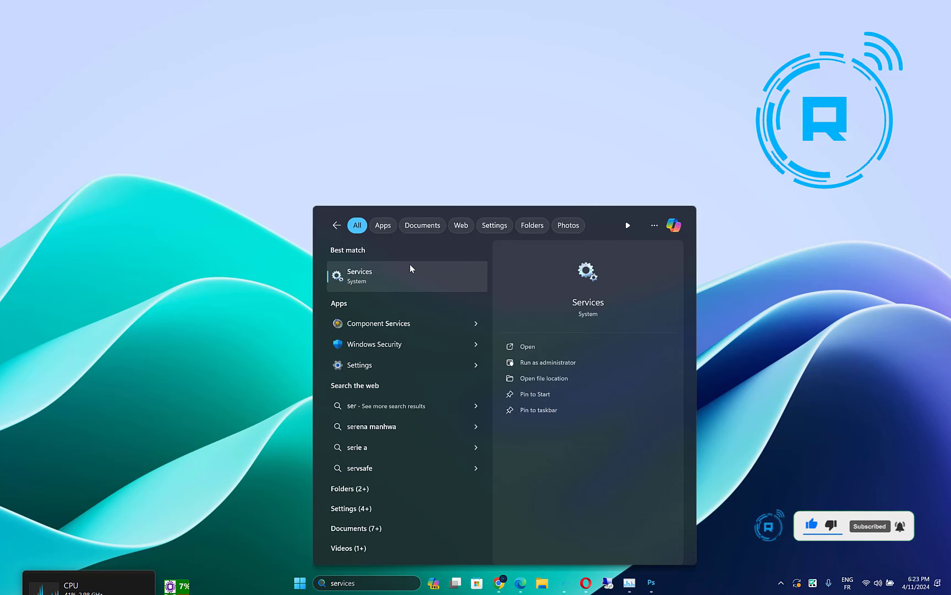
click(429, 286)
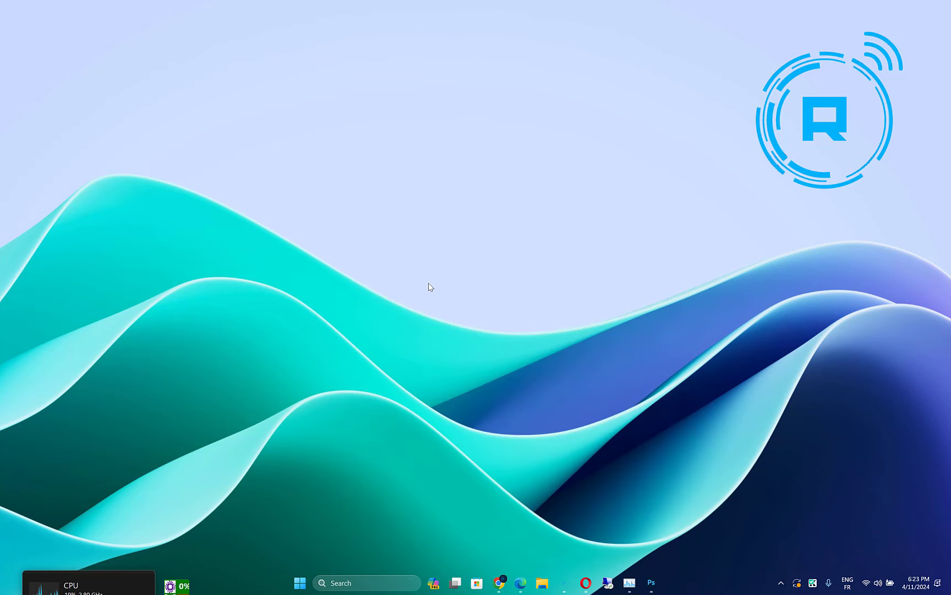
scroll(342, 180, down, 15)
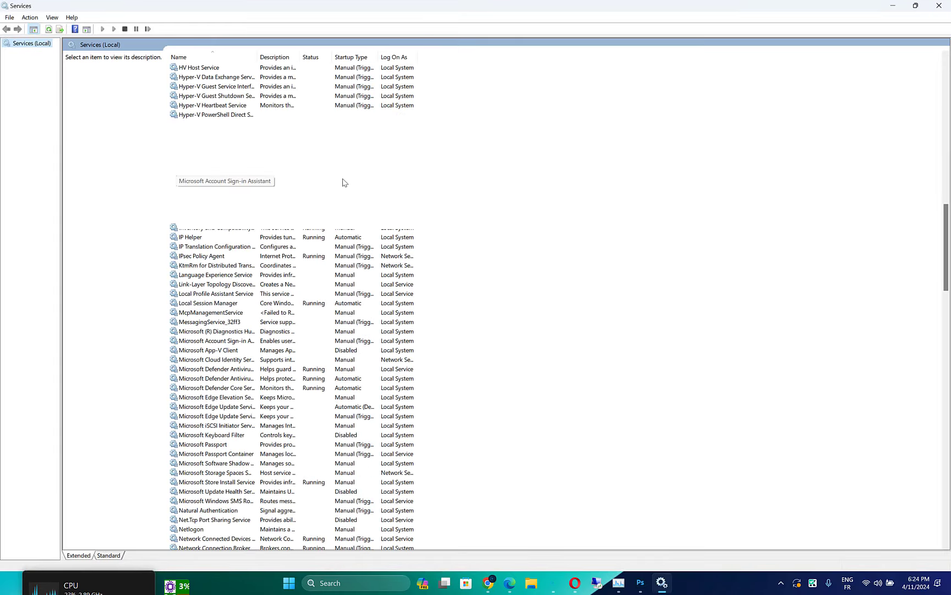
scroll(343, 184, up, 15)
scroll(273, 202, down, 6)
scroll(273, 202, down, 18)
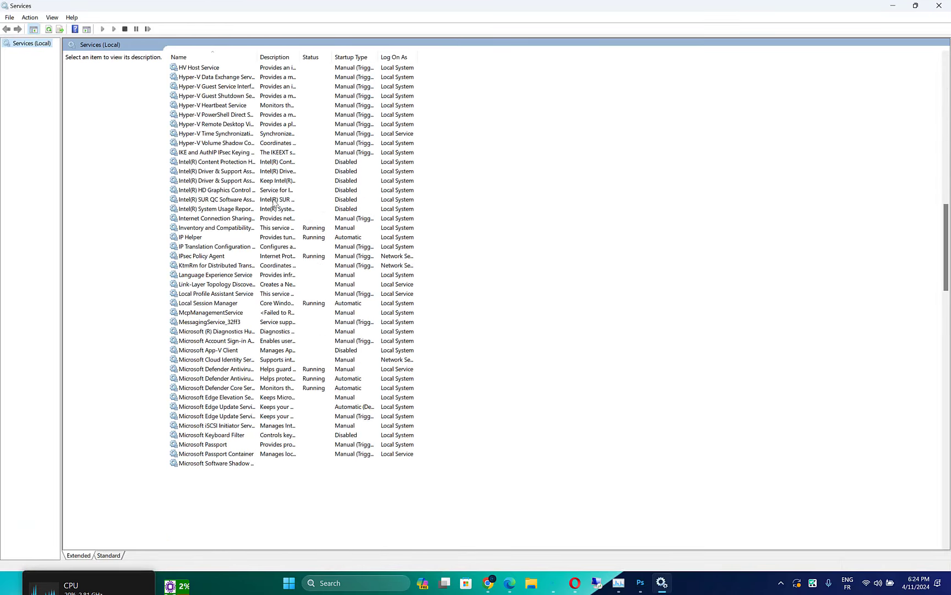
scroll(273, 203, up, 20)
scroll(273, 202, up, 10)
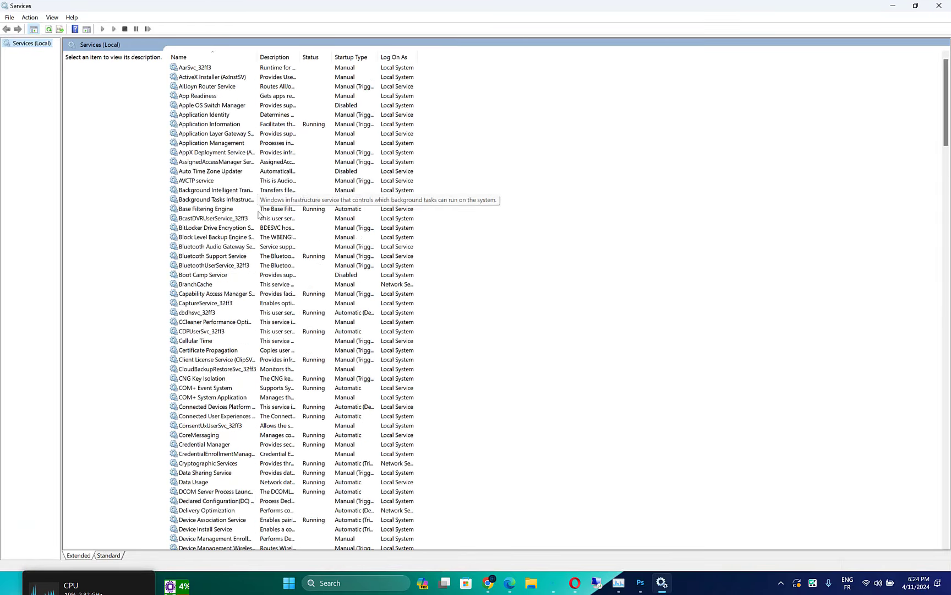
Select Bluetooth Support Service and bring up its context menu
click(219, 256)
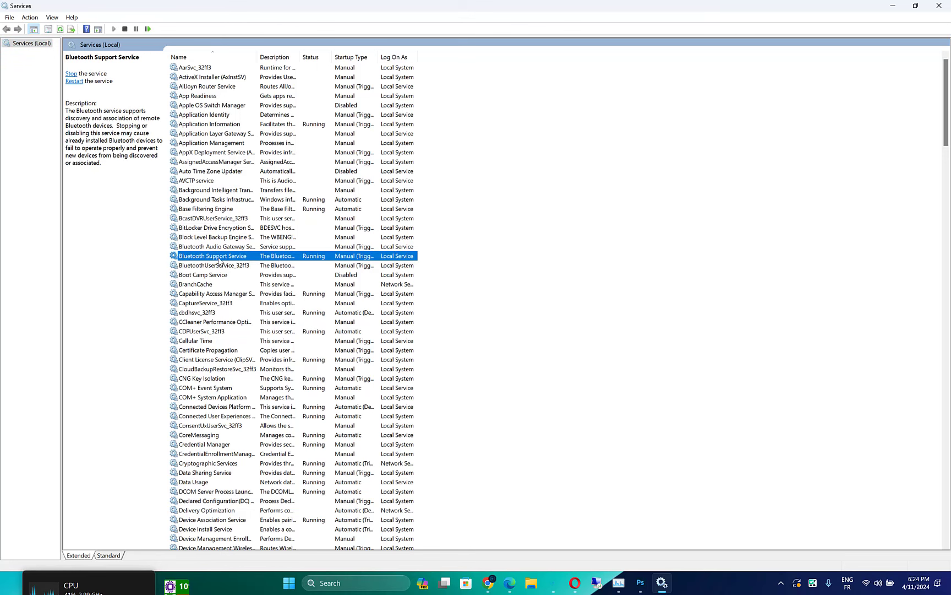
right_click(247, 265)
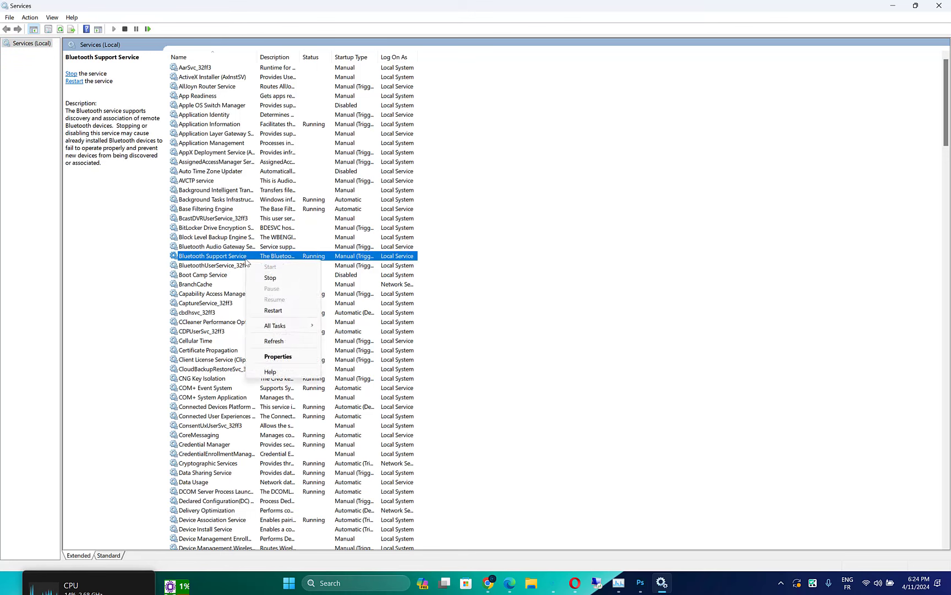
Apply Automatic startup type to Bluetooth Support Service, then close the Services window
click(279, 356)
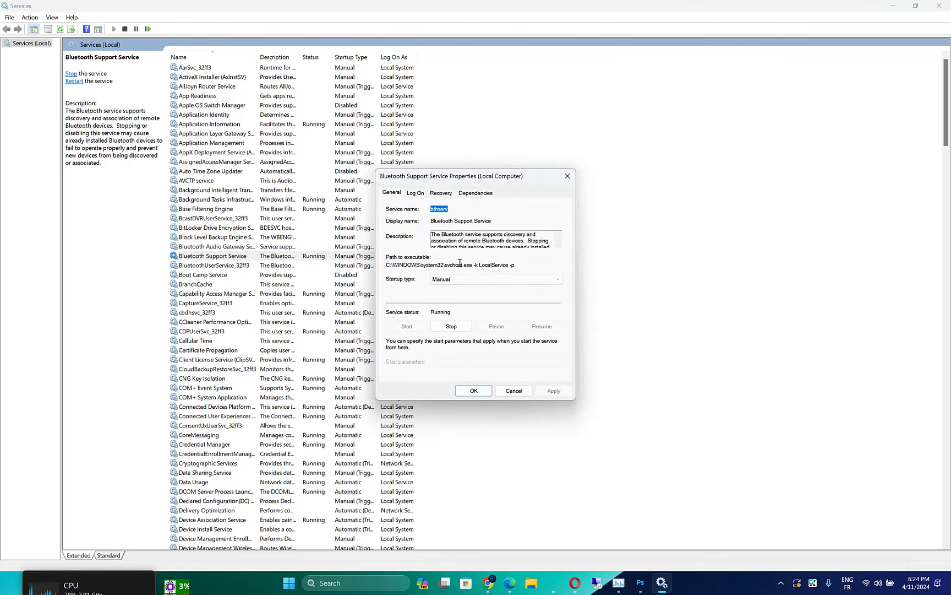
click(440, 279)
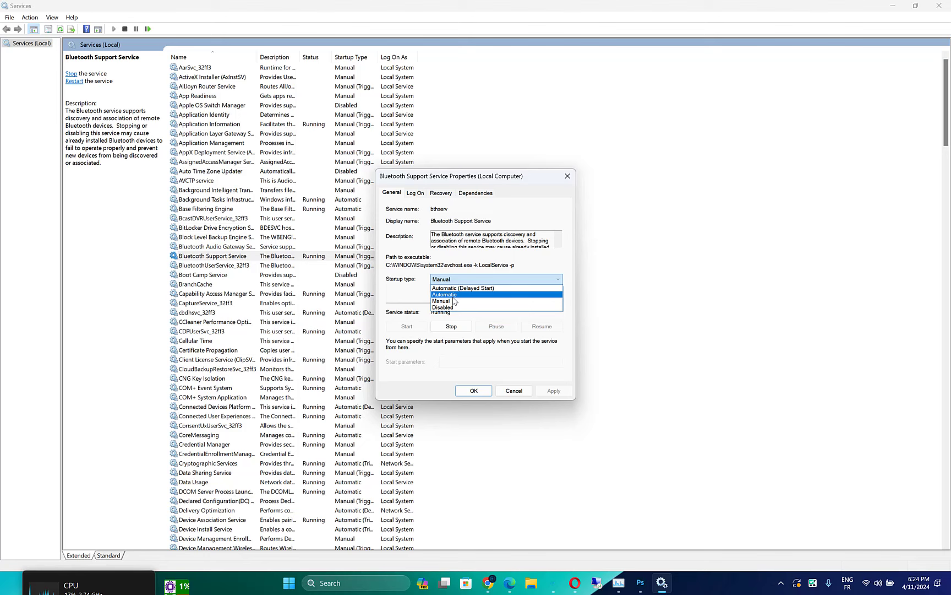
click(446, 295)
click(551, 392)
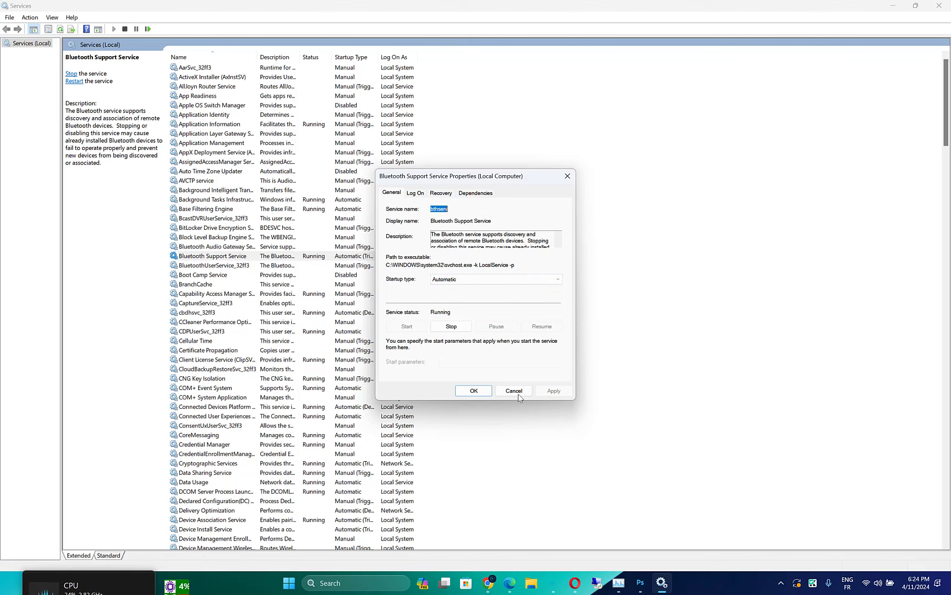
click(473, 391)
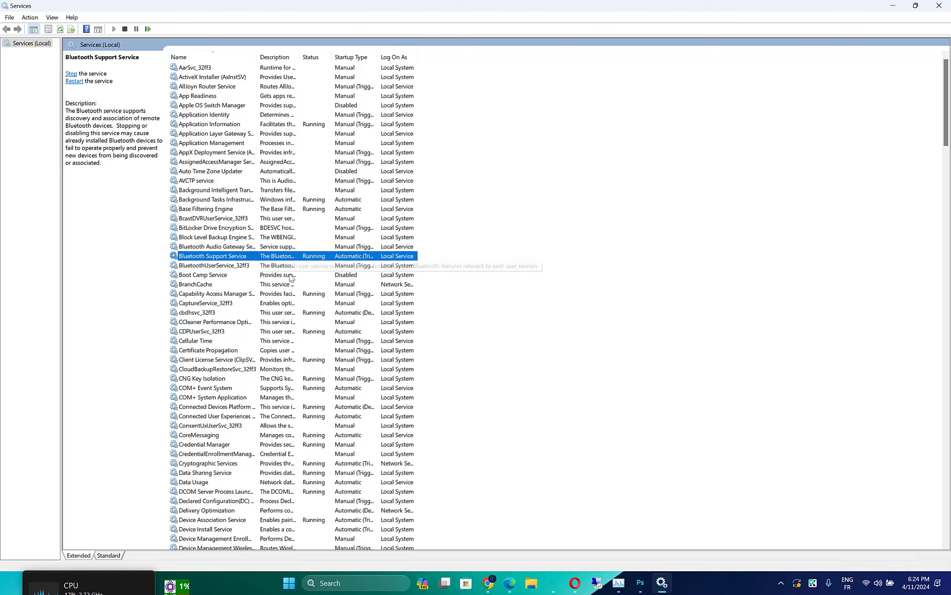
click(938, 6)
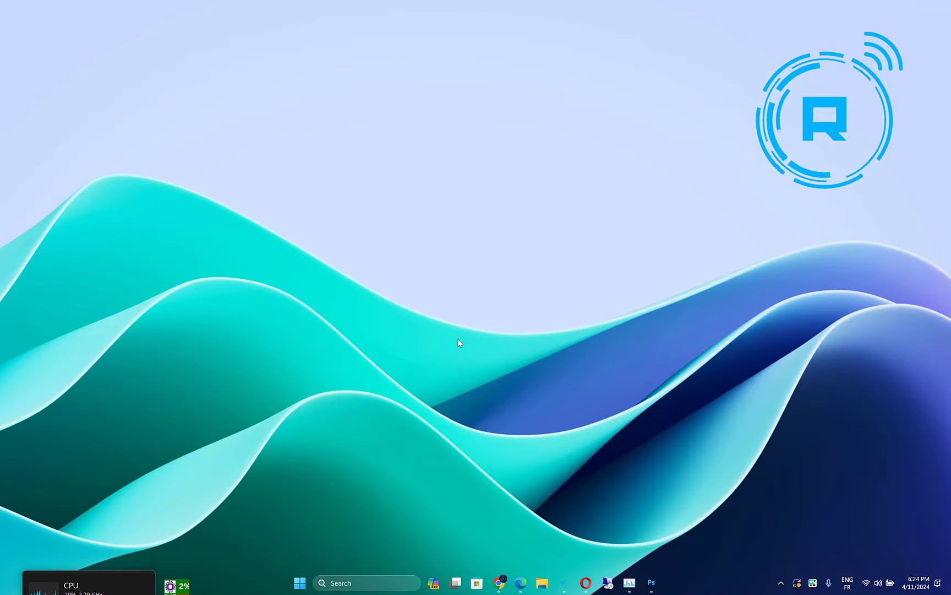
Open the Start button's quick-access menu to reach the power options
right_click(300, 583)
mouse_move(292, 540)
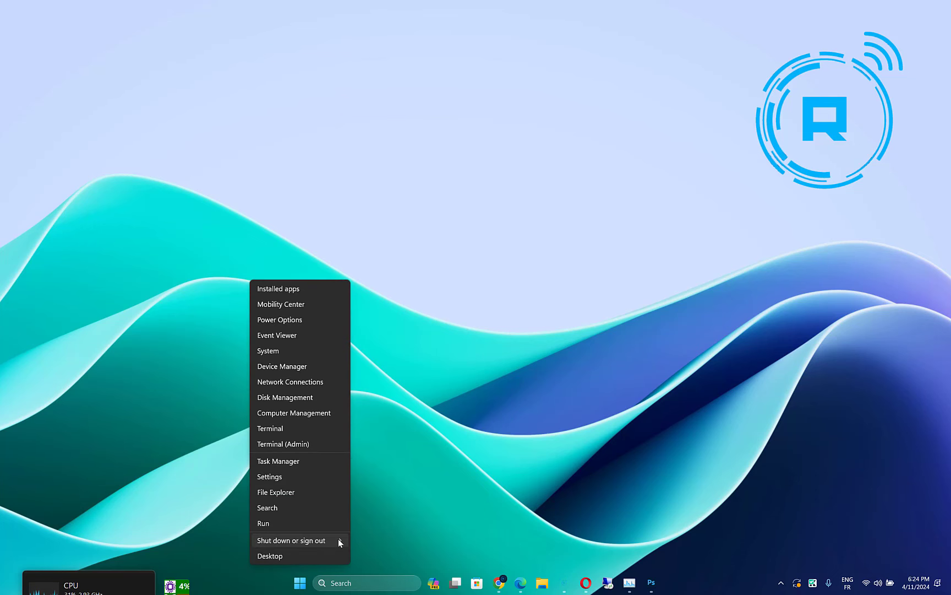